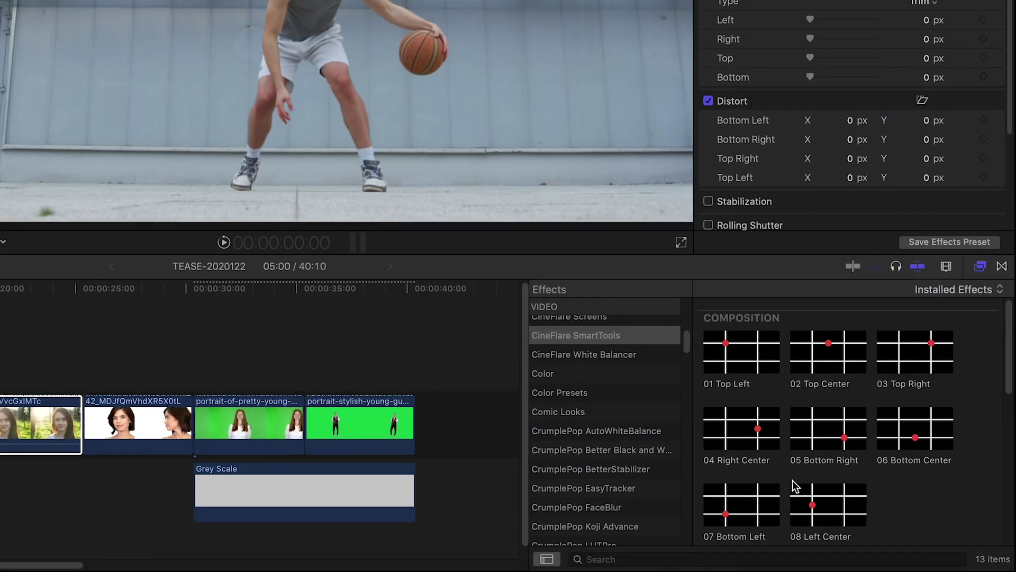
Show the CineFlare SmartTools titles and scroll past Cursors, Guides and Tube Tools.
{"action": "left_click", "coordinate": [571, 331]}
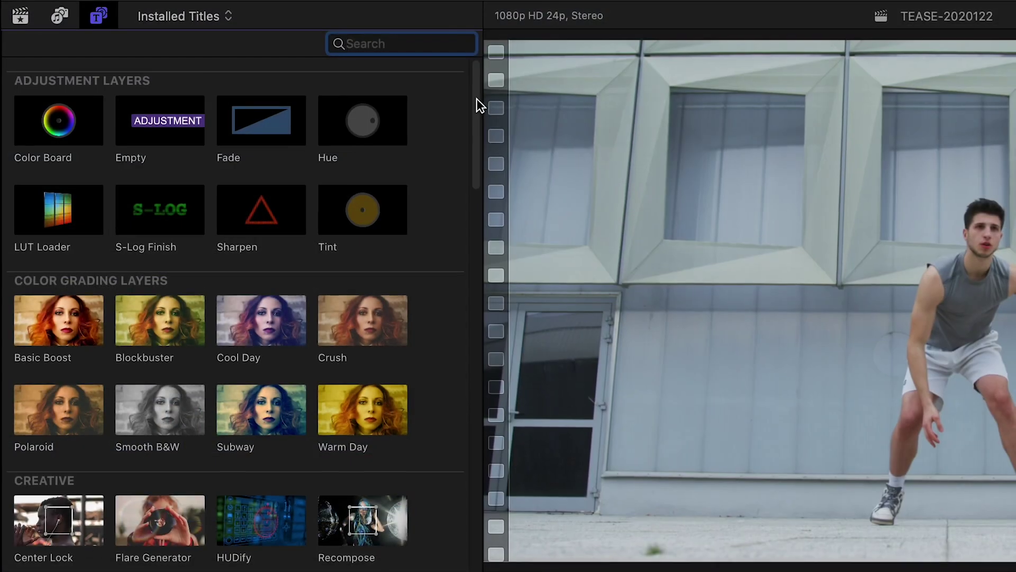
{"action": "scroll", "coordinate": [474, 127], "scroll_direction": "down", "scroll_amount": 5}
{"action": "left_click_drag", "start_coordinate": [472, 142], "coordinate": [472, 232]}
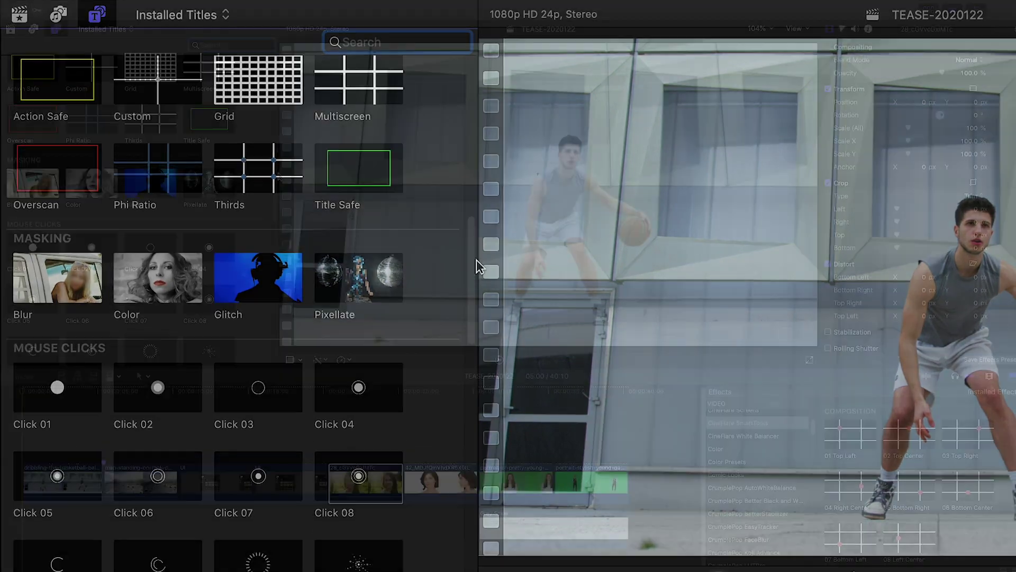
{"action": "left_click_drag", "start_coordinate": [477, 259], "coordinate": [488, 386]}
{"action": "left_click_drag", "start_coordinate": [284, 246], "coordinate": [270, 100]}
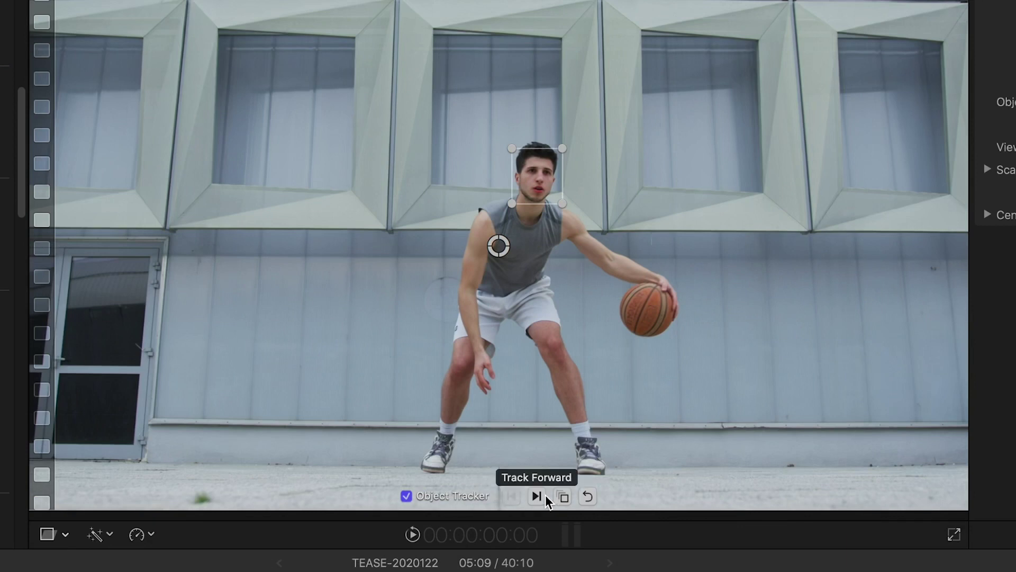
Track the player's face forward with Center Lock and turn on View Effect.
{"action": "left_click", "coordinate": [545, 496]}
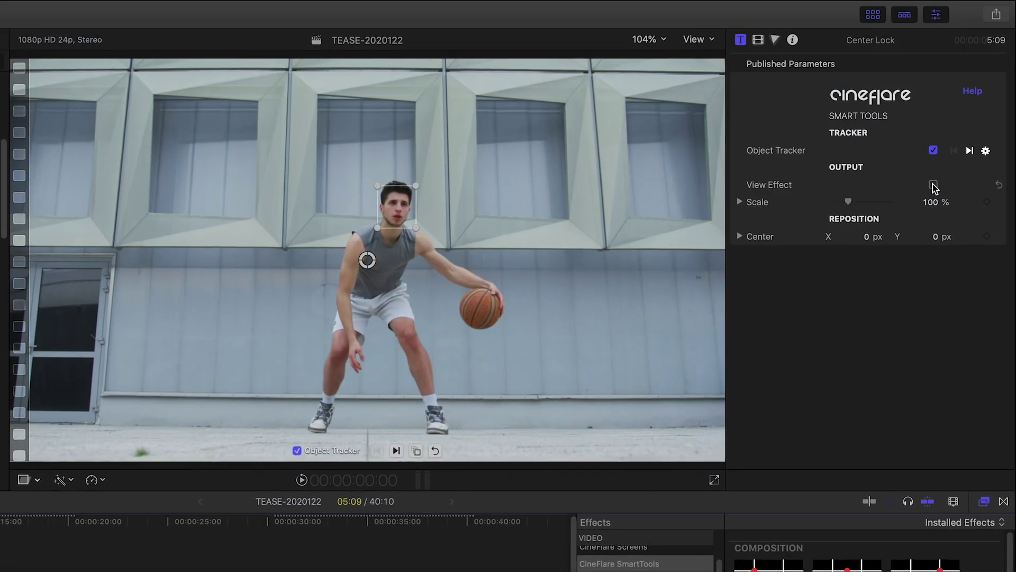
{"action": "left_click", "coordinate": [934, 185]}
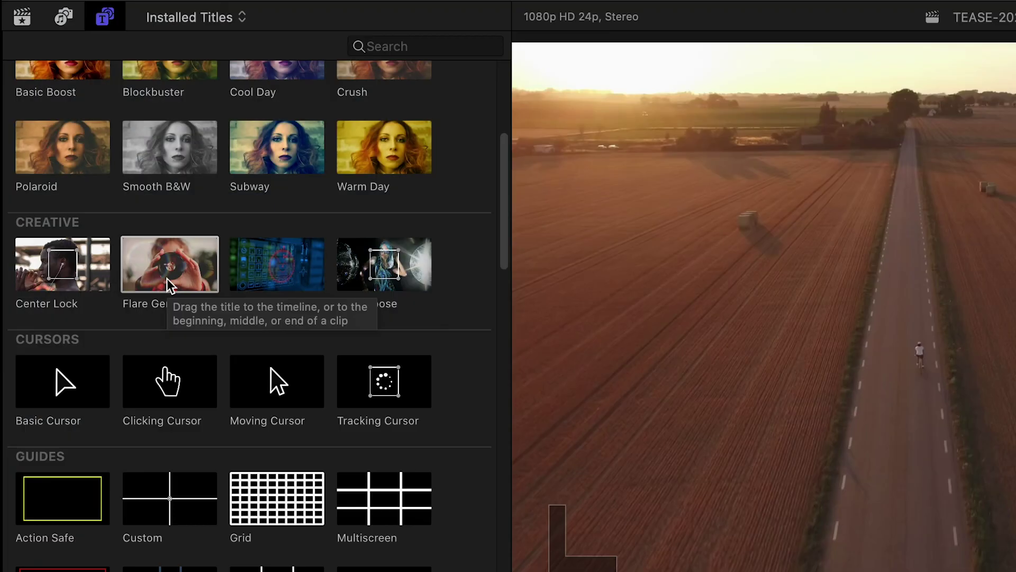
Add the Flare Generator near 5:09, set its tracker on the sun and shrink the halo radius.
{"action": "left_click", "coordinate": [165, 263]}
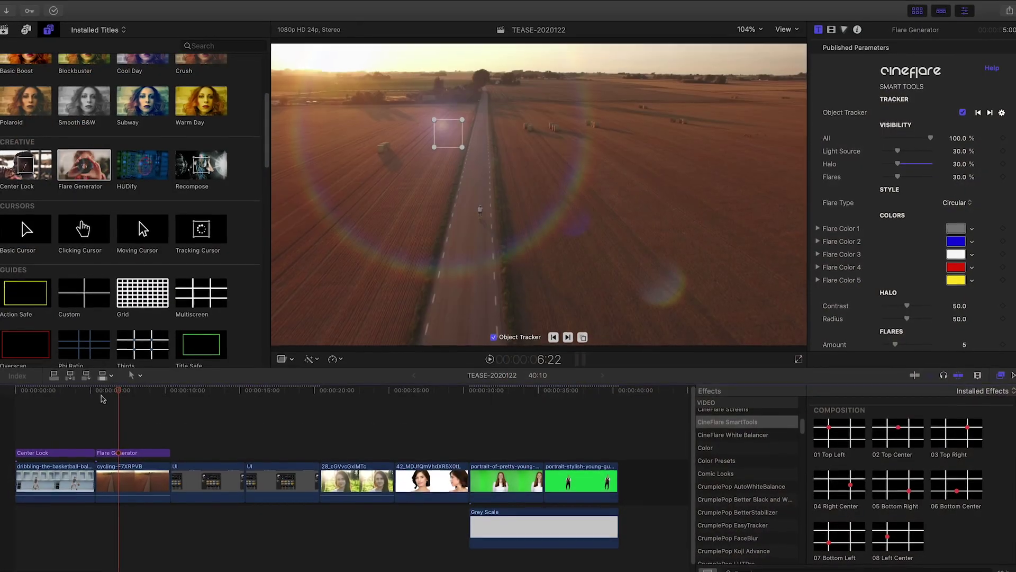
{"action": "left_click", "coordinate": [102, 398]}
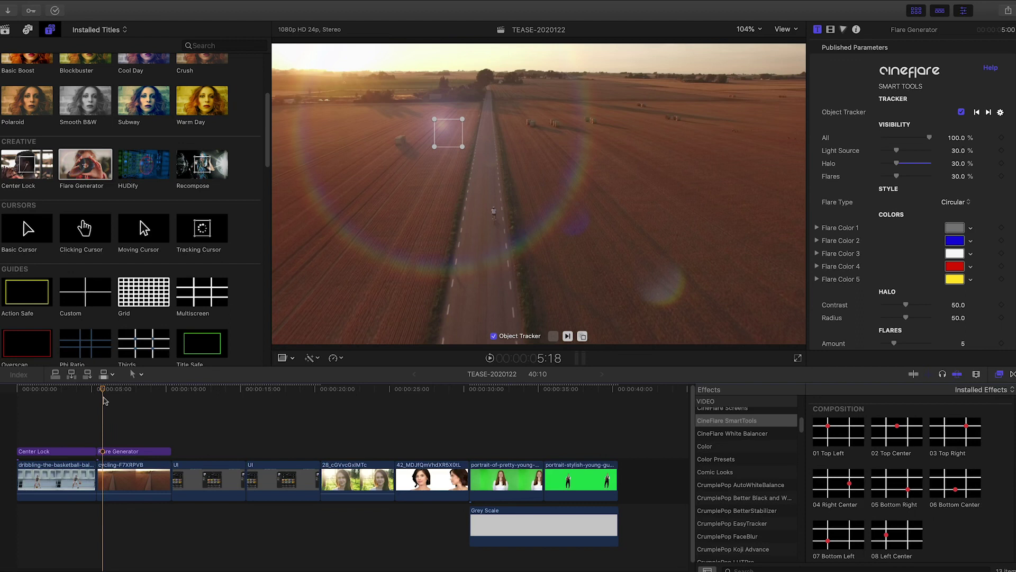
{"action": "left_click_drag", "start_coordinate": [449, 131], "coordinate": [335, 74]}
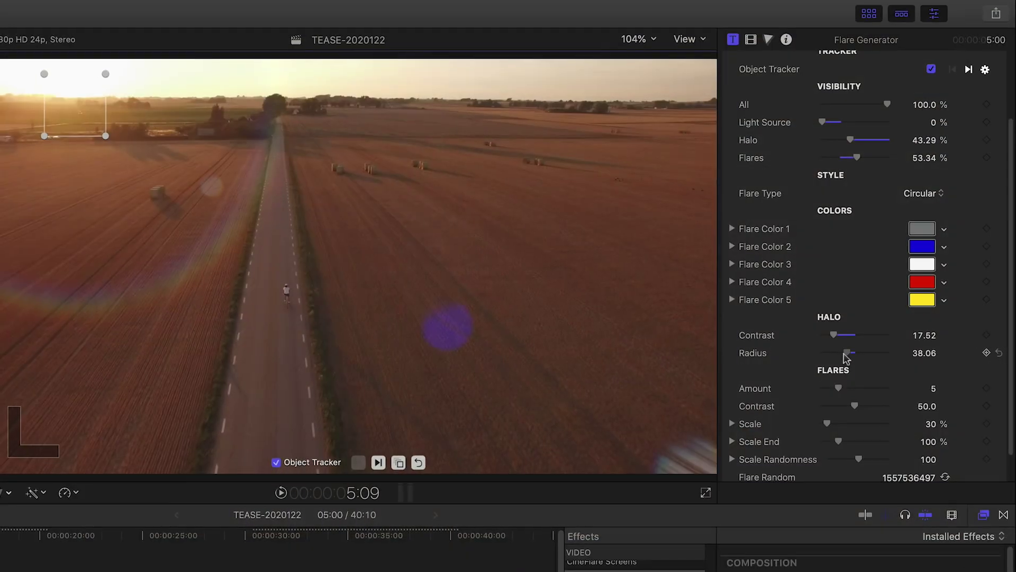
{"action": "left_click_drag", "start_coordinate": [847, 354], "coordinate": [842, 358]}
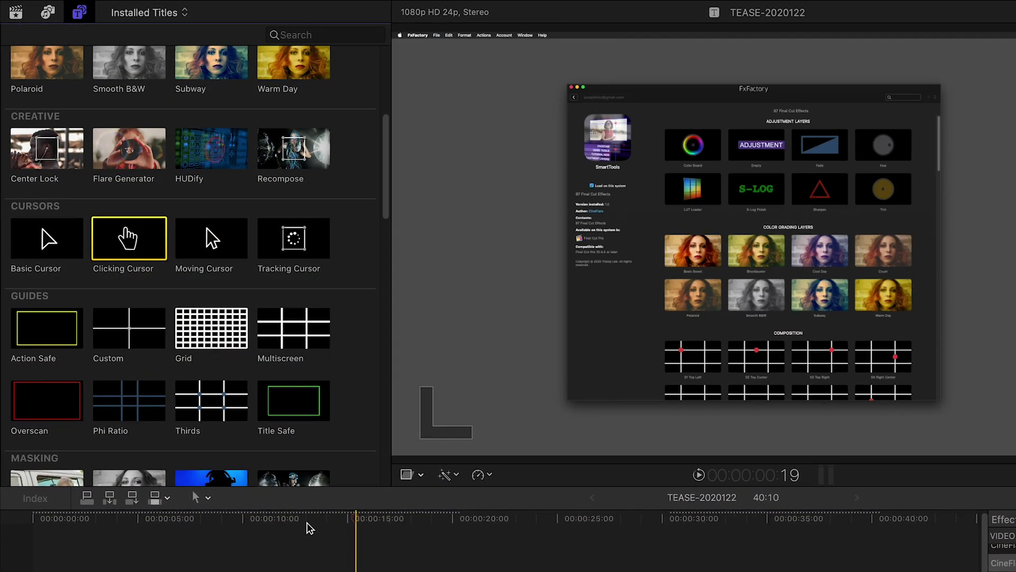
Select the Clicking Cursor clip, set Press Duration to about 34 and choose a cursor style.
{"action": "left_click", "coordinate": [276, 533]}
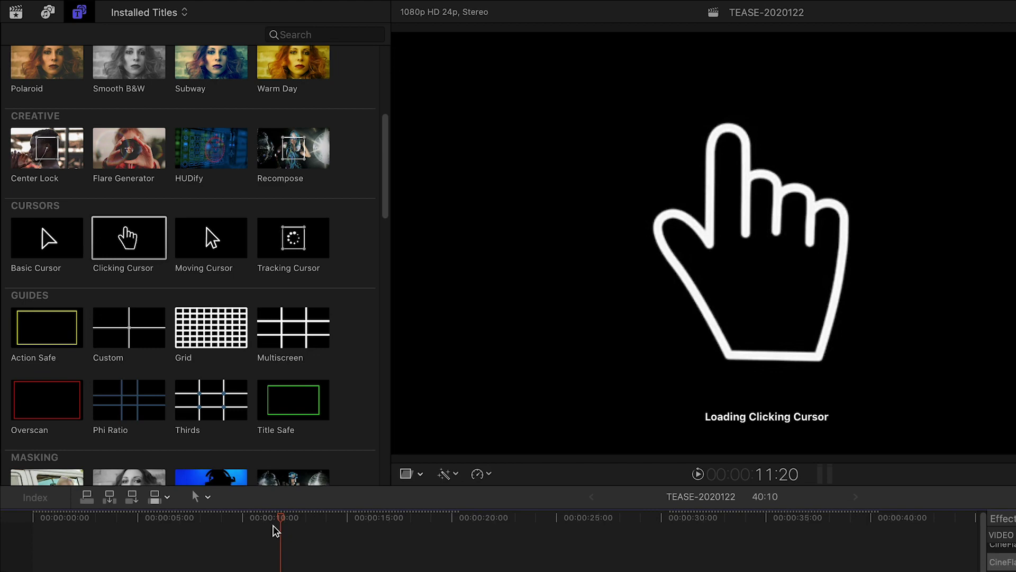
{"action": "left_click", "coordinate": [253, 527]}
{"action": "left_click", "coordinate": [205, 446]}
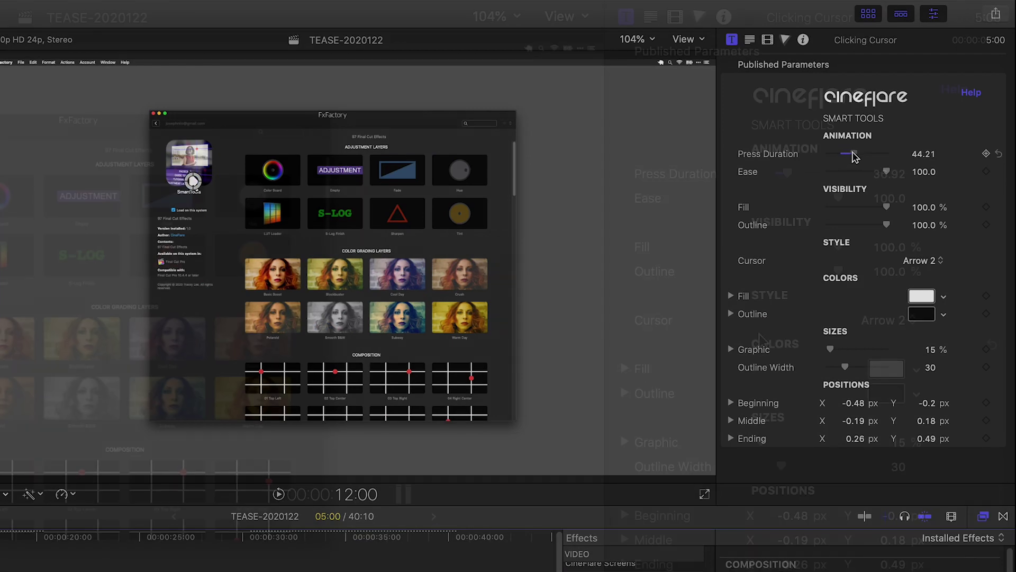
{"action": "left_click", "coordinate": [923, 260]}
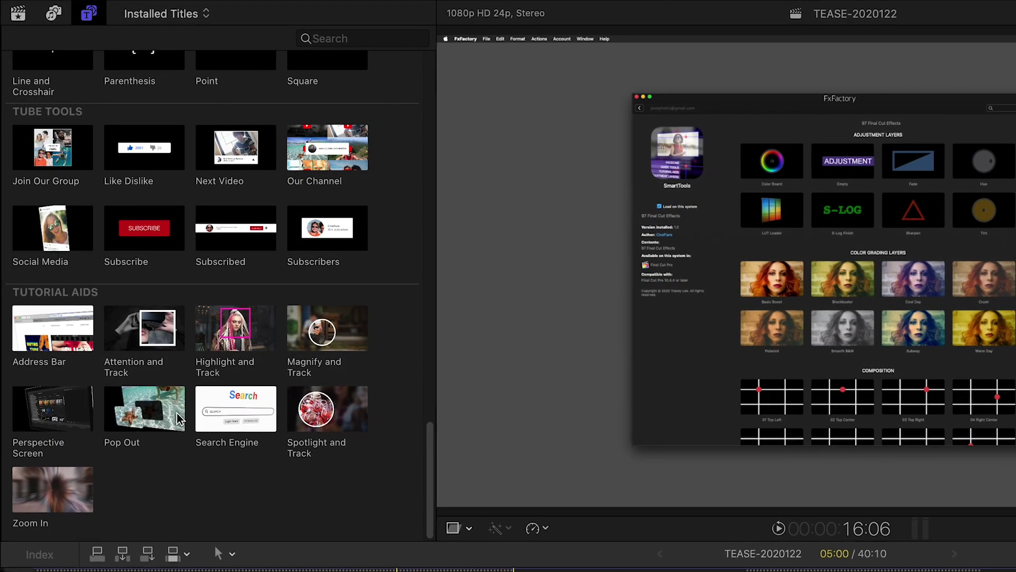
Fit the Pop Out area to the FxFactory window's corners and raise Pop Out Amount to about 229.
{"action": "left_click", "coordinate": [135, 413]}
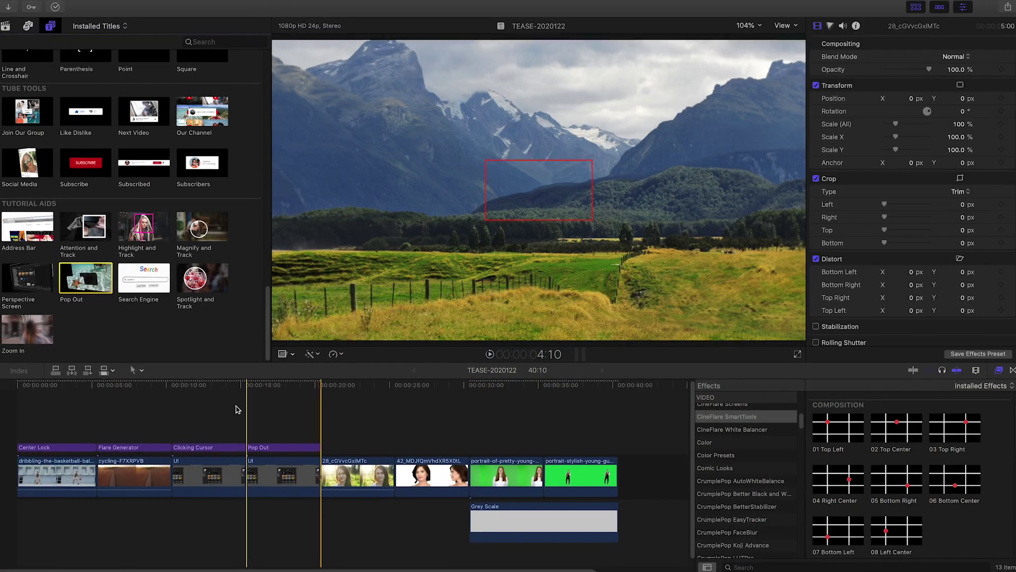
{"action": "left_click_drag", "start_coordinate": [416, 250], "coordinate": [262, 107]}
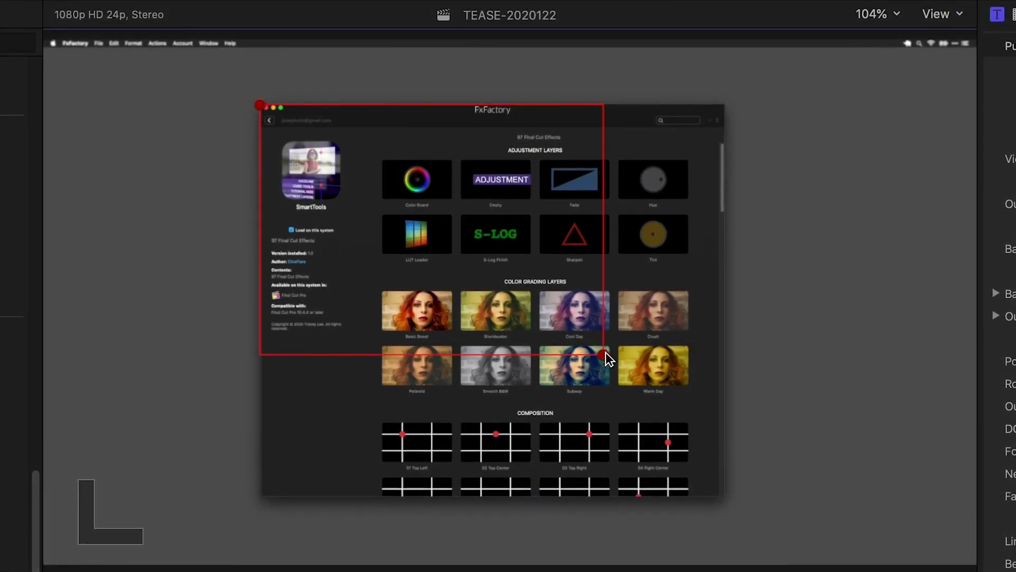
{"action": "left_click_drag", "start_coordinate": [729, 497], "coordinate": [726, 496]}
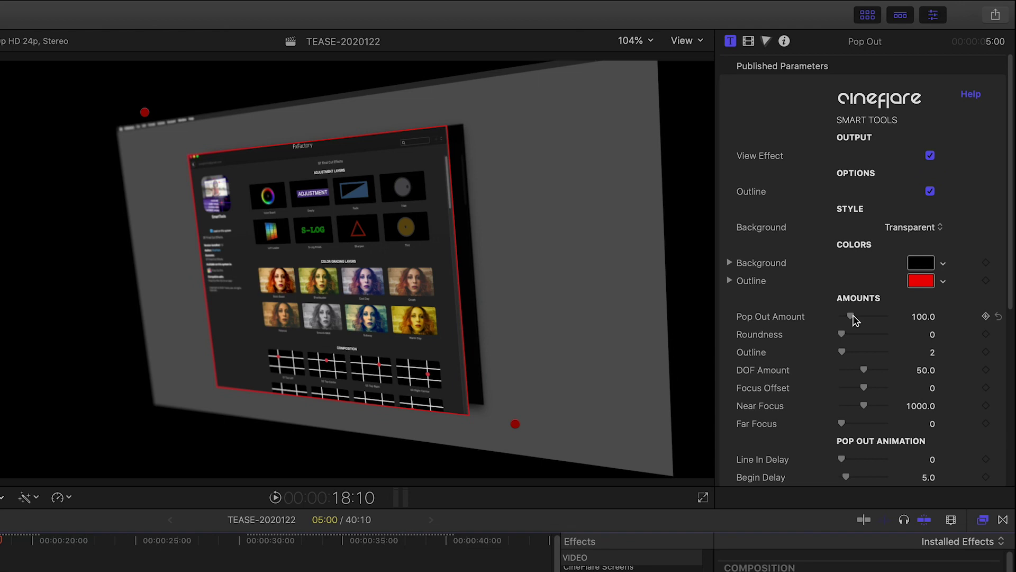
{"action": "mouse_move", "coordinate": [857, 318]}
{"action": "left_mouse_down"}
{"action": "mouse_move", "coordinate": [875, 316]}
{"action": "mouse_move", "coordinate": [864, 322]}
{"action": "left_mouse_up"}
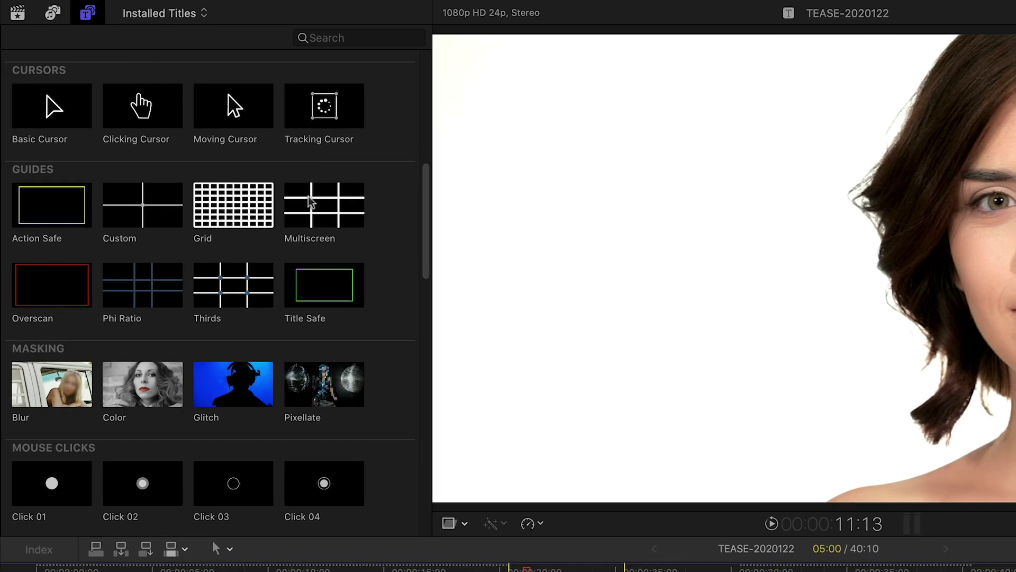
Preview the Multiscreen guide and add the Action Safe guide to the vertical project.
{"action": "left_click", "coordinate": [311, 201]}
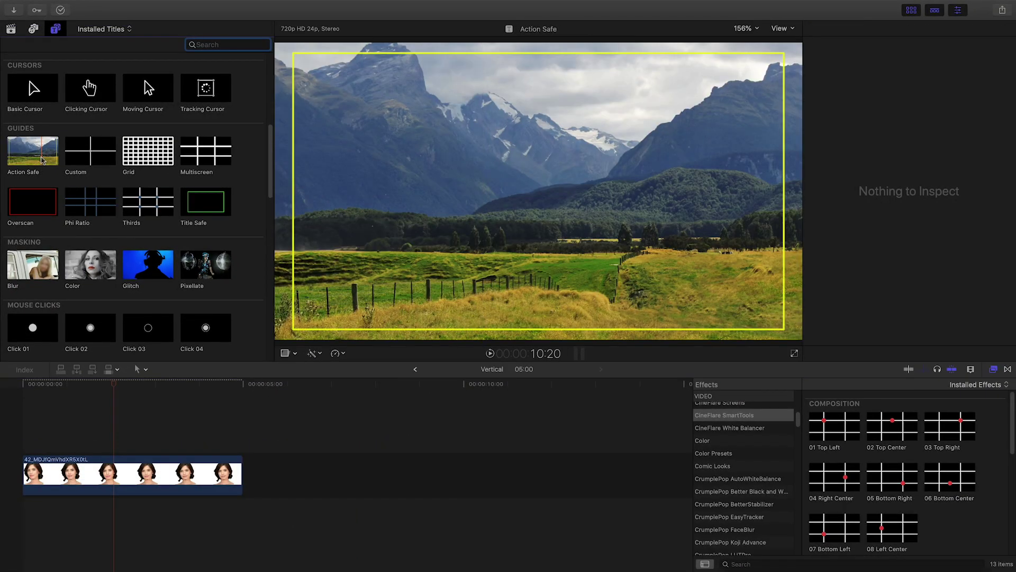
{"action": "left_click_drag", "start_coordinate": [33, 151], "coordinate": [90, 424]}
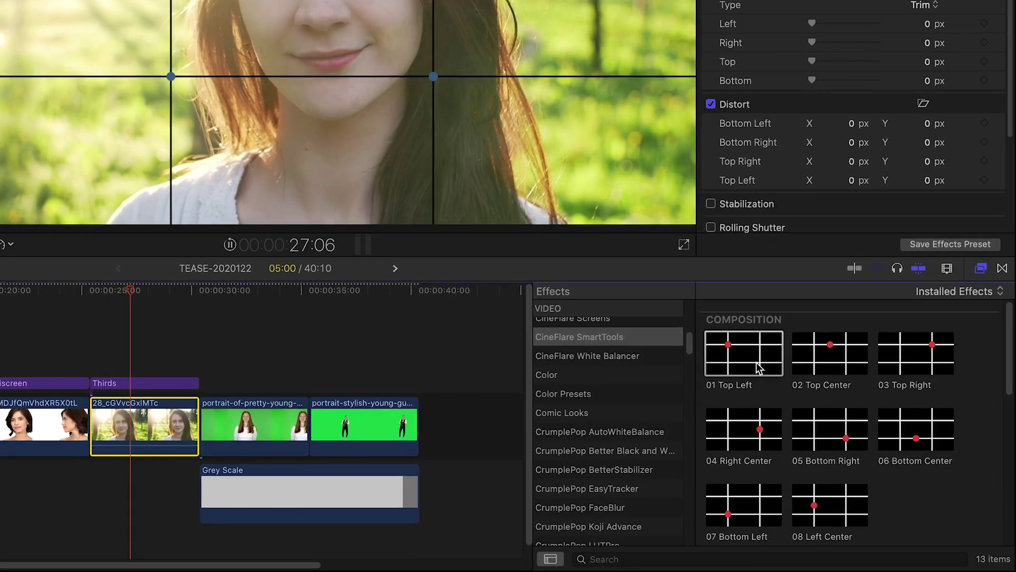
Apply 01 Top Left to the portrait, mark between her eyes, and switch to Top Center.
{"action": "left_click_drag", "start_coordinate": [757, 355], "coordinate": [153, 430]}
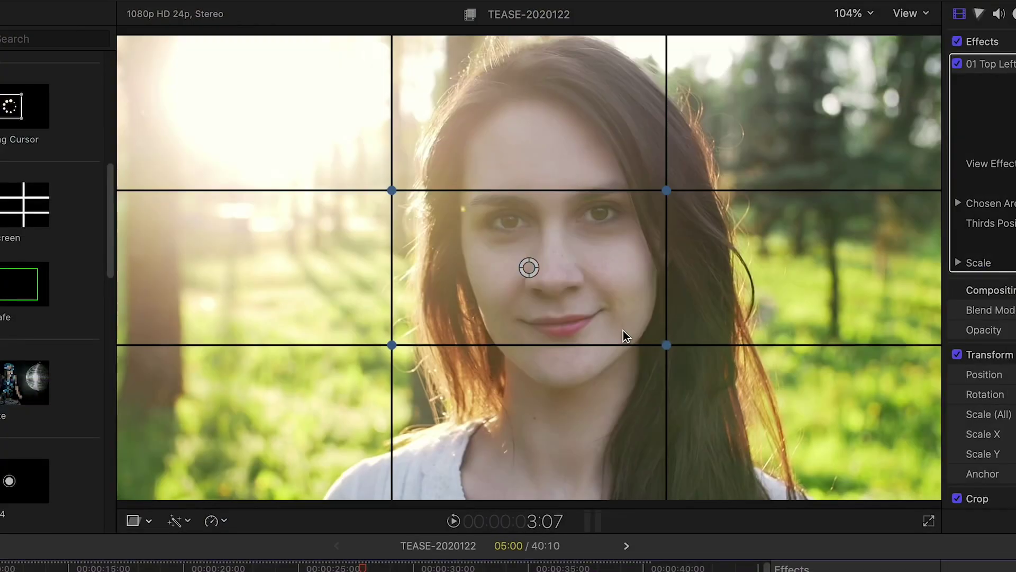
{"action": "left_click_drag", "start_coordinate": [529, 268], "coordinate": [551, 228]}
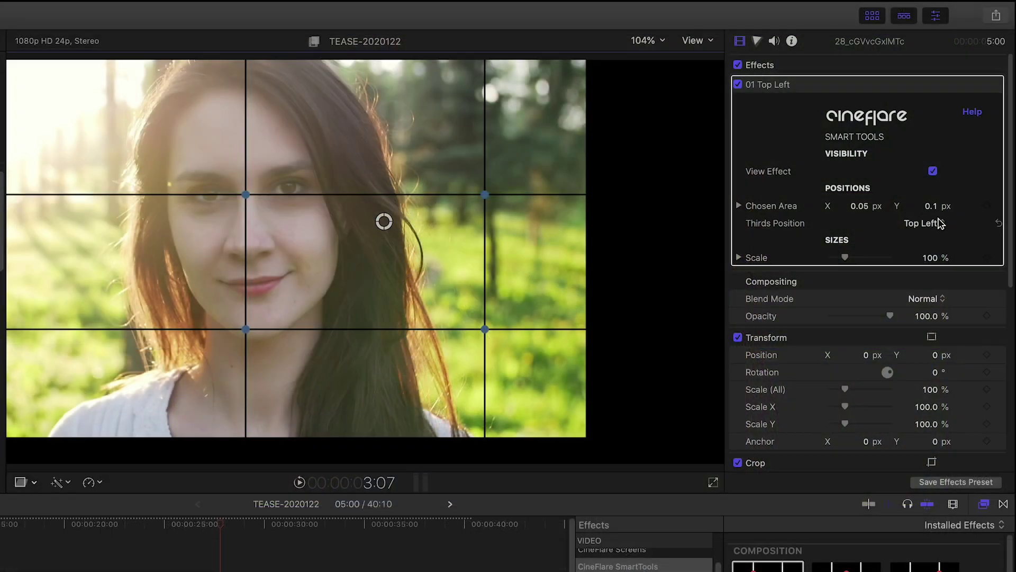
{"action": "left_click", "coordinate": [928, 236]}
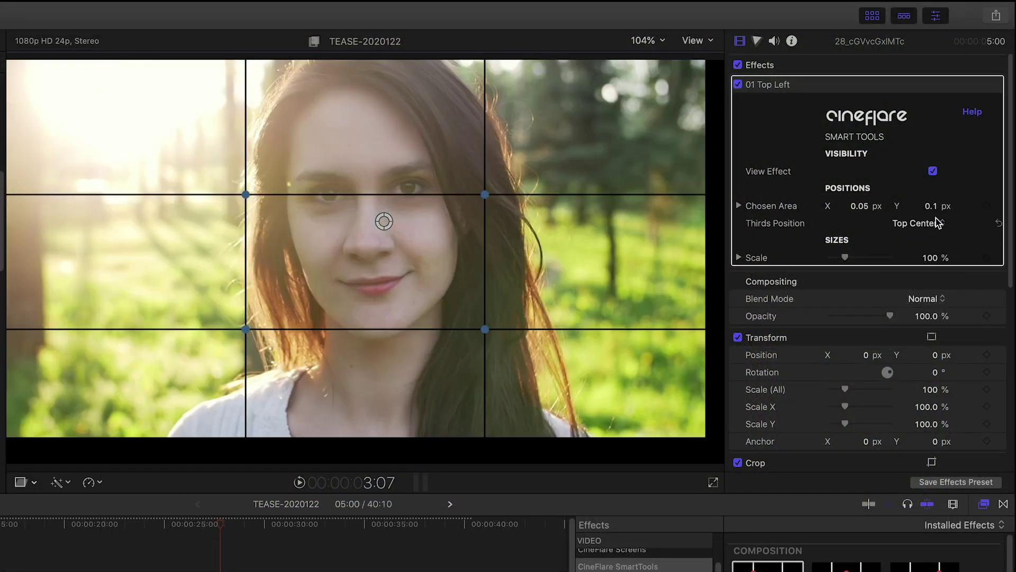
Move her face to Top Right, then apply a softened Green Screen Shadow to the portrait.
{"action": "left_click", "coordinate": [939, 236]}
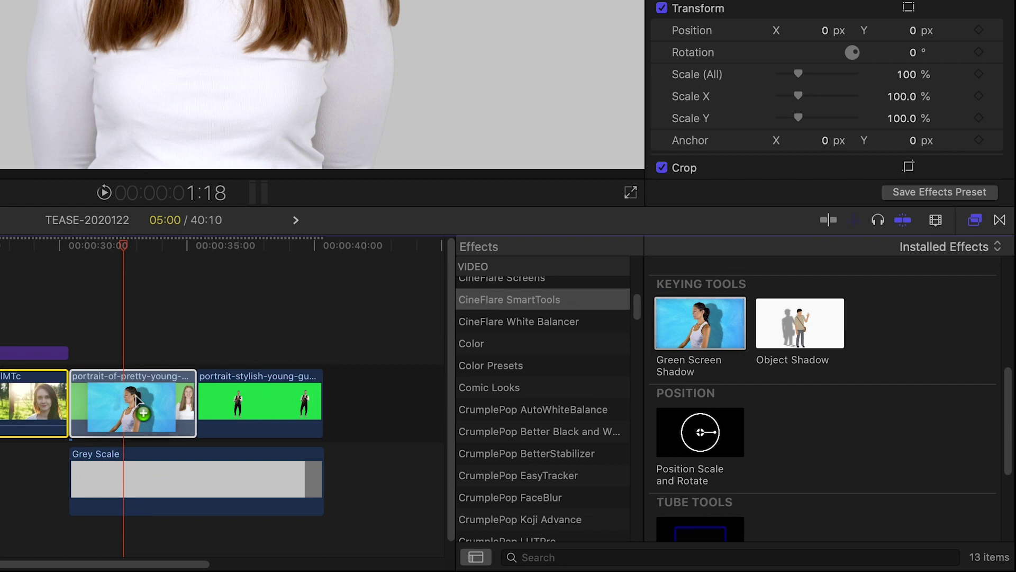
{"action": "left_click_drag", "start_coordinate": [136, 401], "coordinate": [137, 397]}
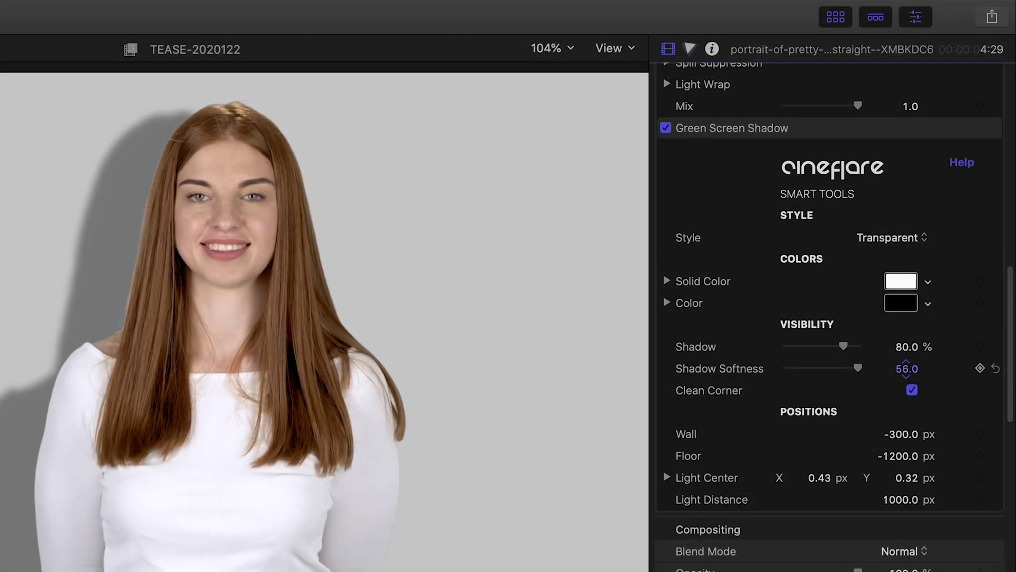
{"action": "left_click_drag", "start_coordinate": [907, 368], "coordinate": [907, 344]}
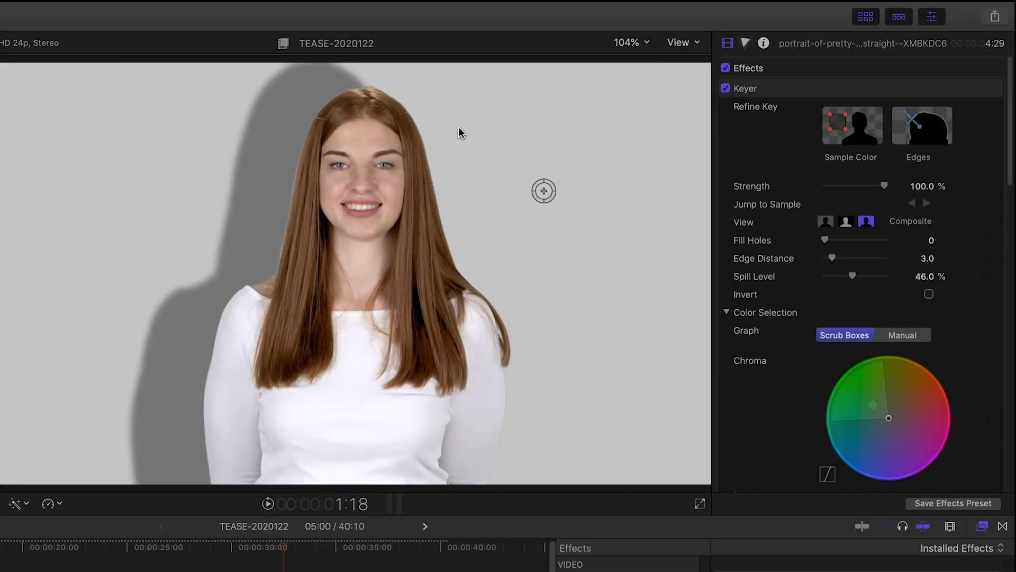
Reposition the light sources, shifting the woman's shadow and shortening the saxophonist's.
{"action": "left_click_drag", "start_coordinate": [542, 188], "coordinate": [93, 280]}
{"action": "left_click_drag", "start_coordinate": [169, 362], "coordinate": [519, 160]}
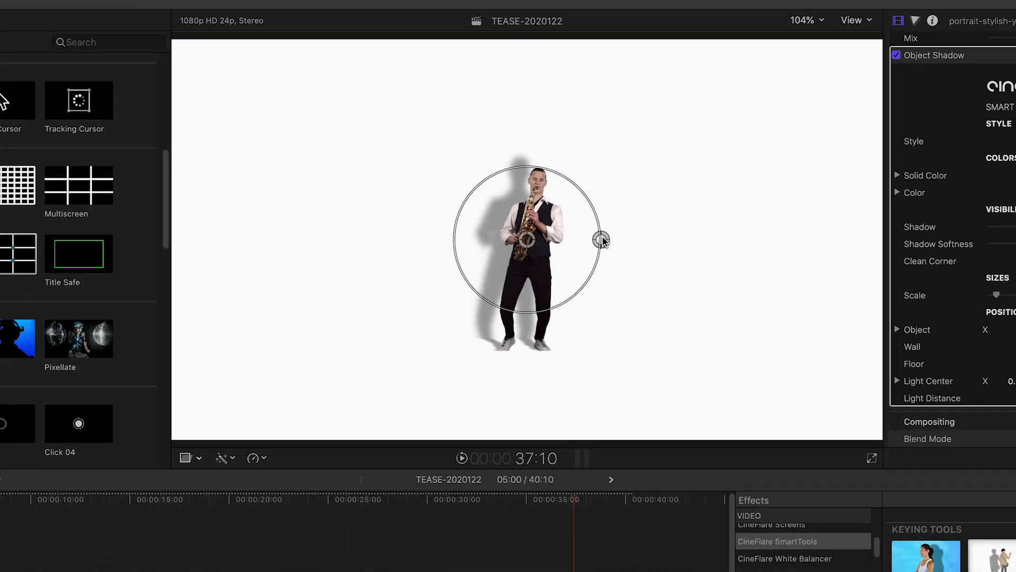
{"action": "left_click_drag", "start_coordinate": [607, 277], "coordinate": [546, 139]}
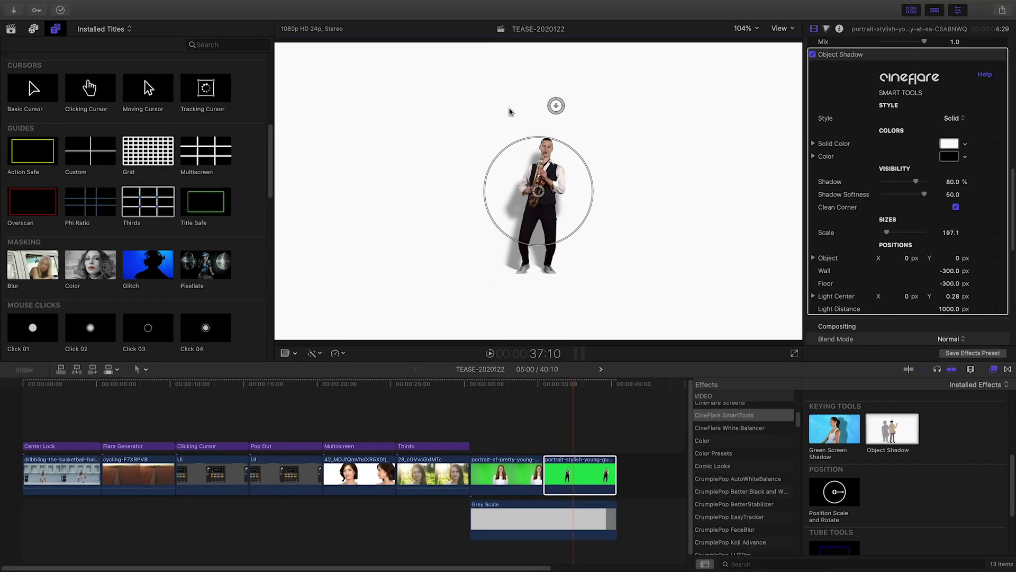